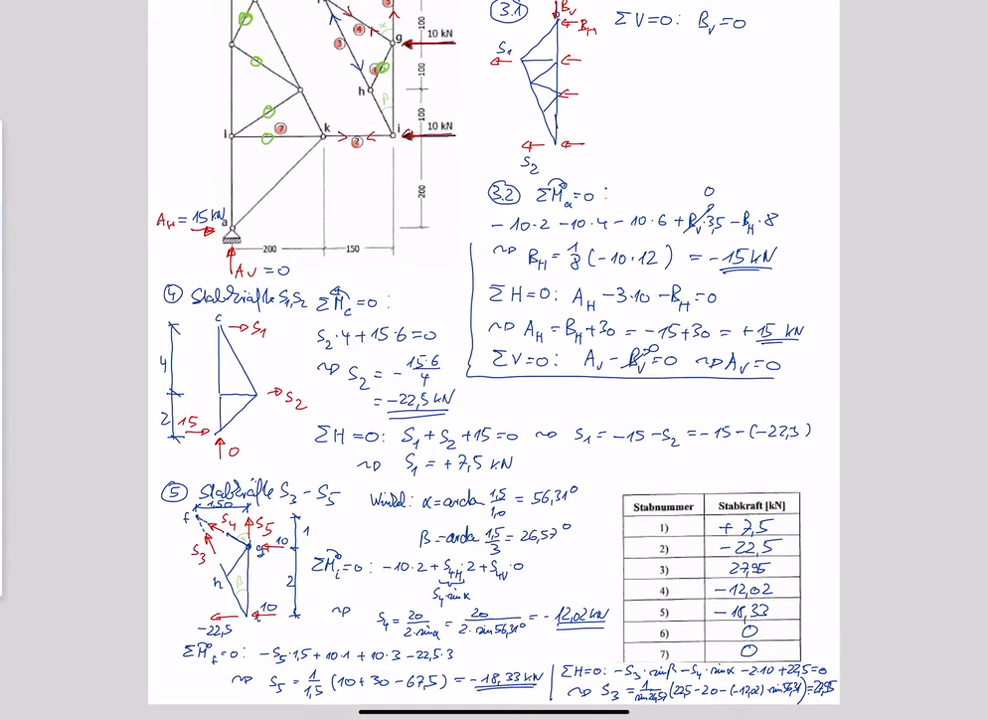
Switch from the handwritten notes to Excel, bring the Bsp 4-13 - 2020-05.xls workbook into view and enlarge the Eingabe sheet
{"action": "scroll", "coordinate": [494, 360], "scroll_direction": "up", "scroll_amount": 3}
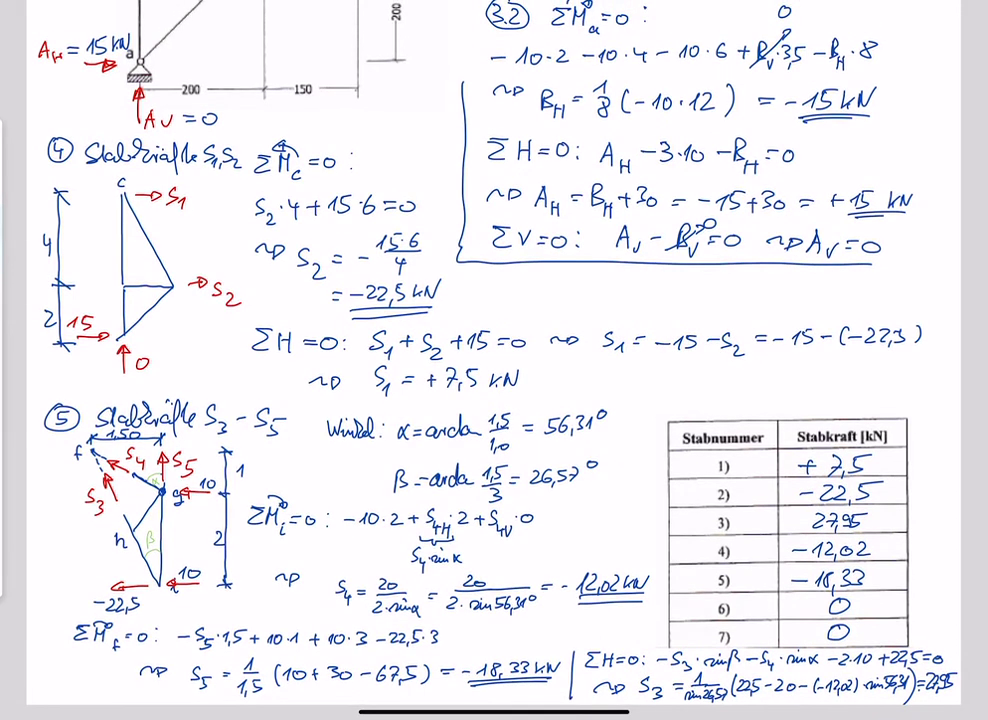
{"action": "scroll", "coordinate": [494, 360], "scroll_direction": "up", "scroll_amount": 5}
{"action": "scroll", "coordinate": [494, 360], "scroll_direction": "up", "scroll_amount": 3}
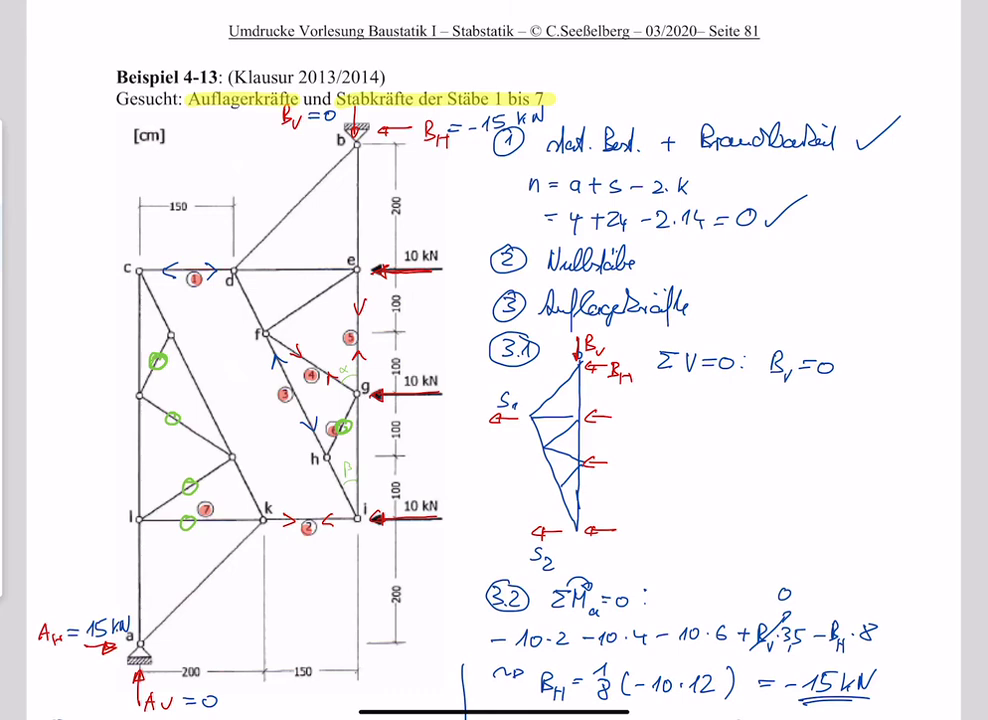
{"action": "key", "text": "super+h"}
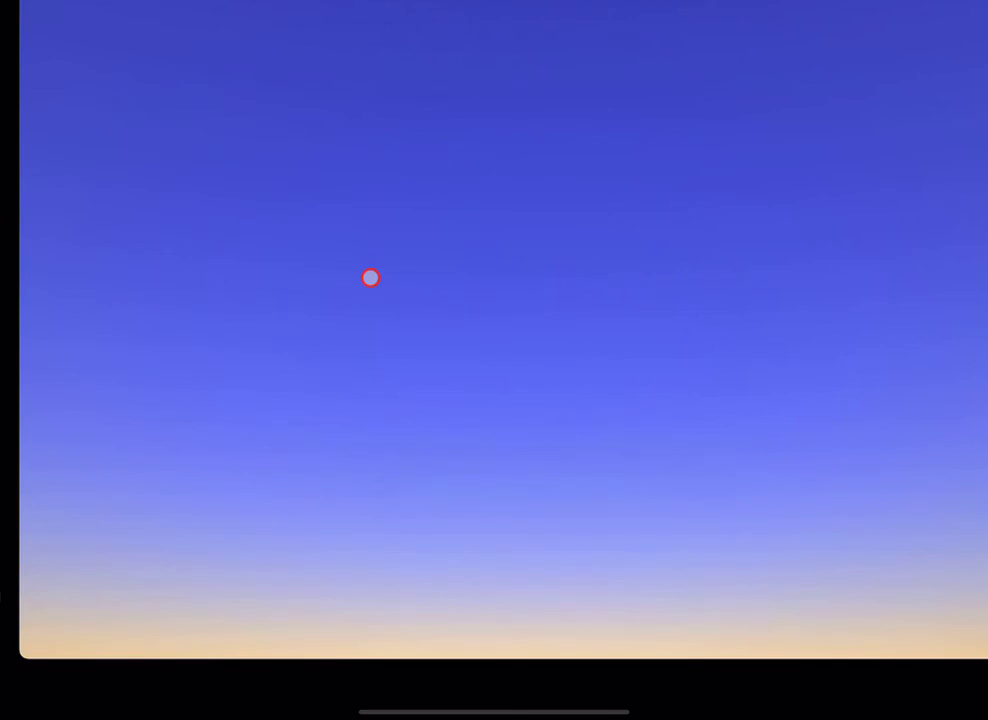
{"action": "scroll", "coordinate": [371, 278], "scroll_direction": "left", "scroll_amount": 5}
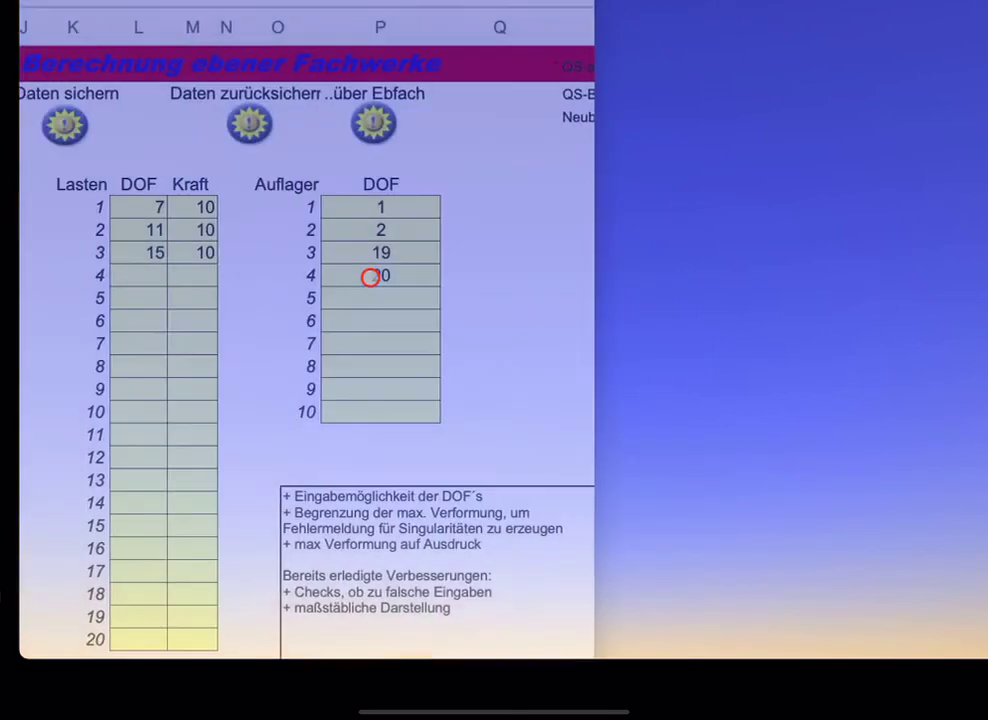
{"action": "scroll", "coordinate": [371, 278], "scroll_direction": "right", "scroll_amount": 3}
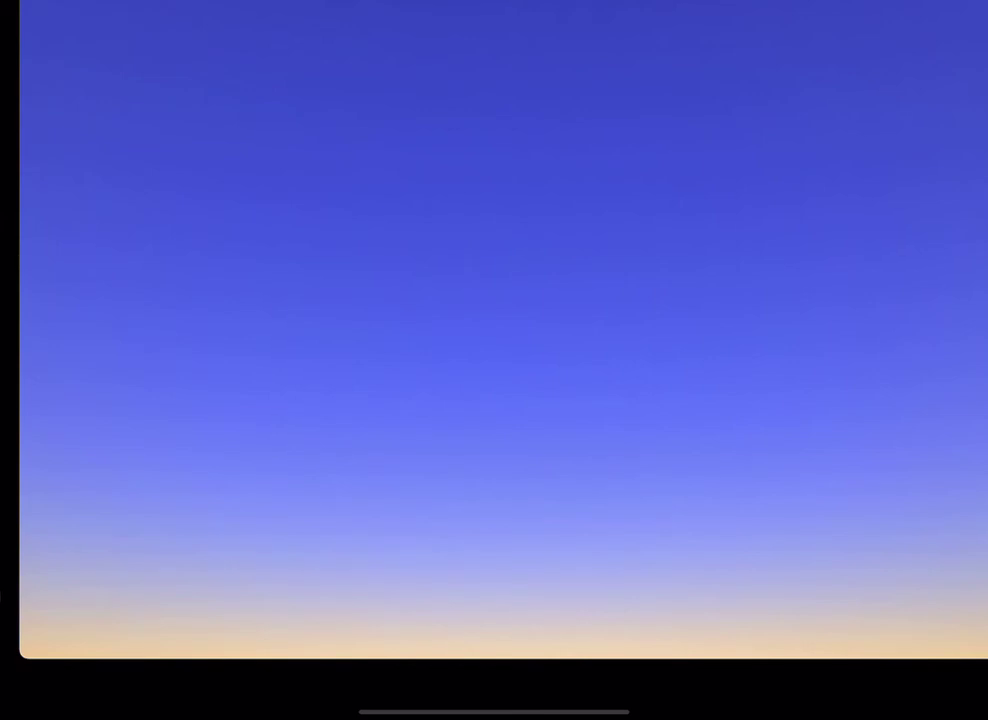
{"action": "left_click_drag", "start_coordinate": [0, 300], "coordinate": [444, 209]}
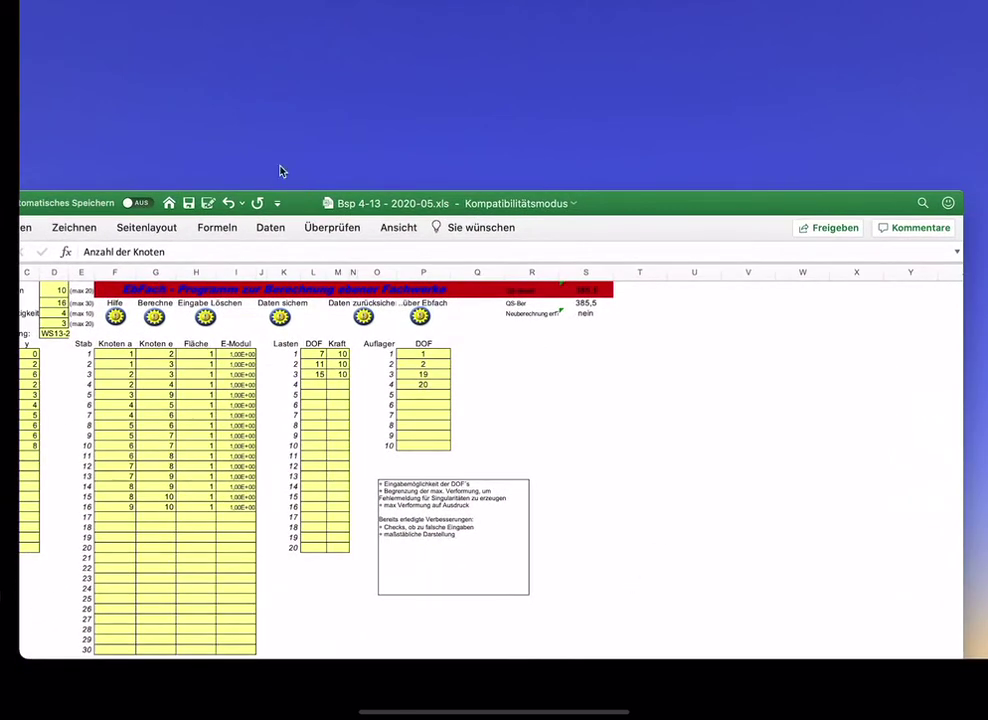
{"action": "left_click_drag", "start_coordinate": [316, 213], "coordinate": [401, 0]}
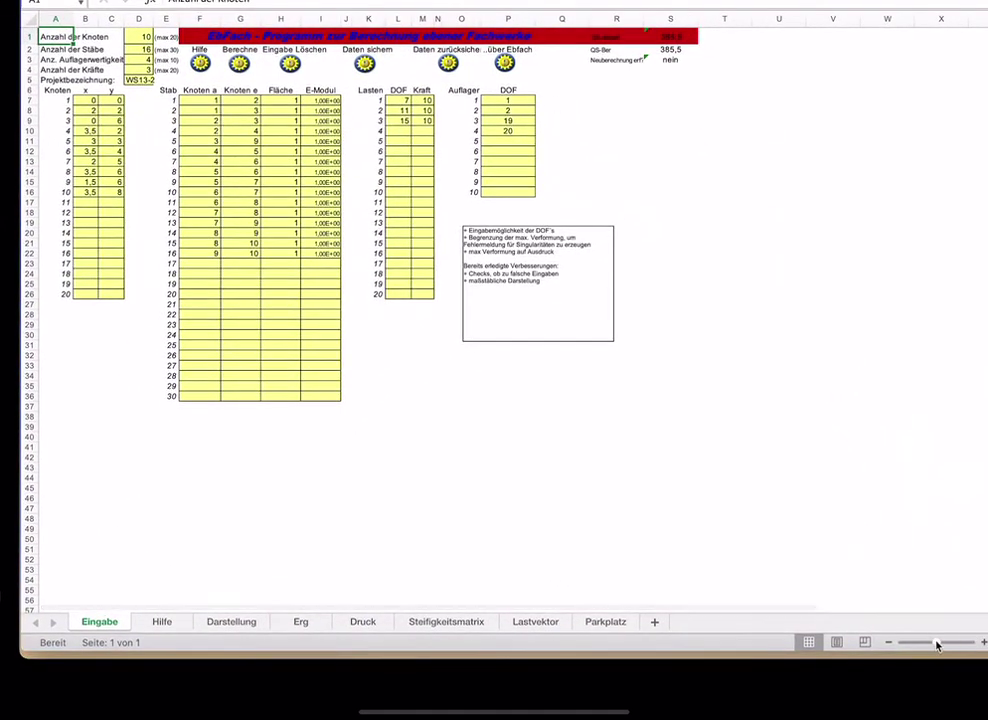
{"action": "left_click_drag", "start_coordinate": [937, 642], "coordinate": [943, 644]}
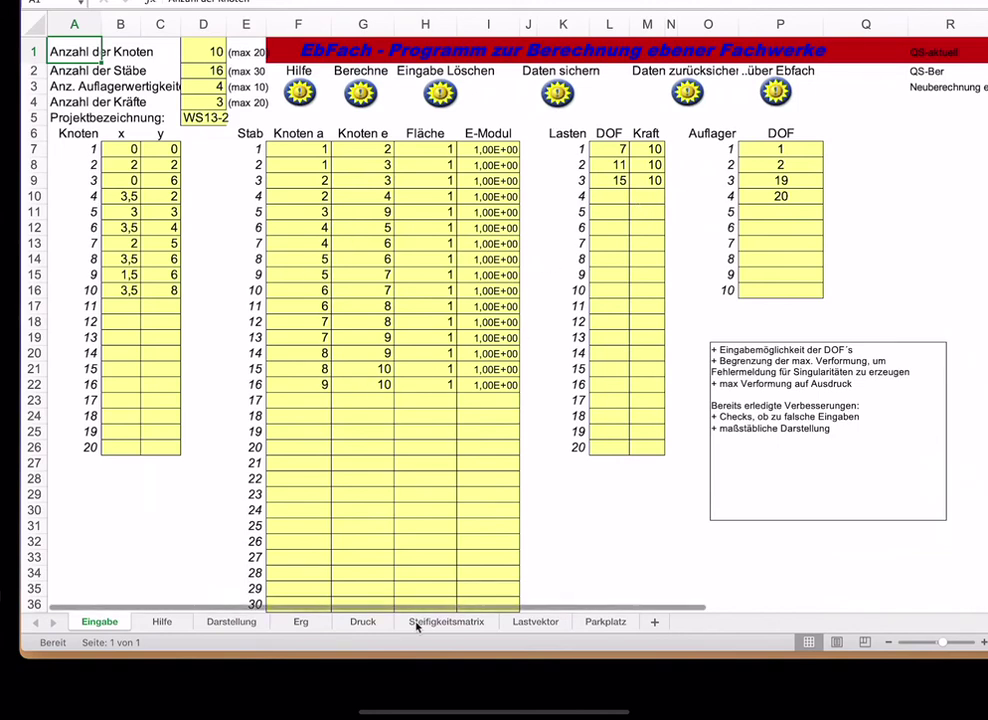
Highlight the Stabkraft of Stab 4 in cell J28 of the Druck sheet in yellow
{"action": "left_click", "coordinate": [363, 623]}
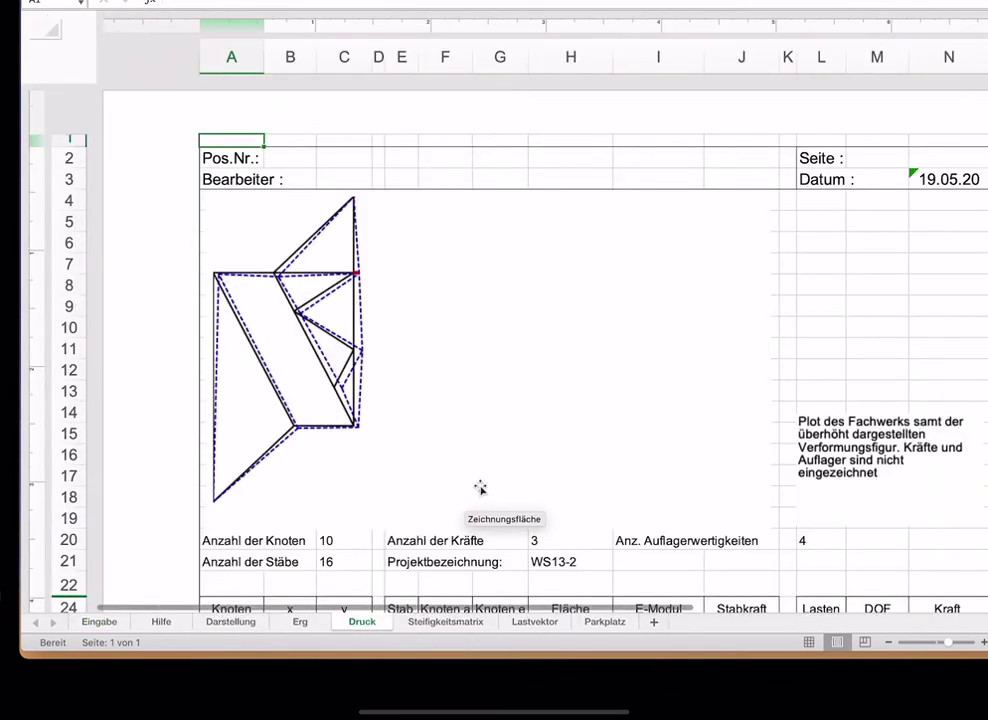
{"action": "scroll", "coordinate": [768, 450], "scroll_direction": "down", "scroll_amount": 5}
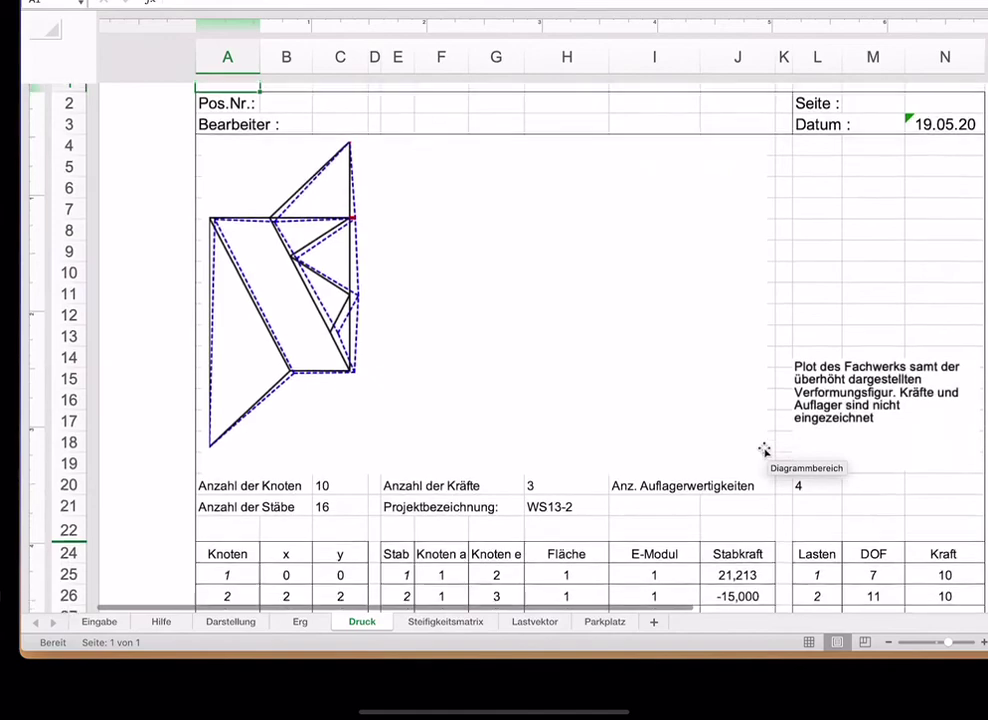
{"action": "scroll", "coordinate": [764, 452], "scroll_direction": "down", "scroll_amount": 8}
{"action": "scroll", "coordinate": [764, 452], "scroll_direction": "up", "scroll_amount": 2}
{"action": "scroll", "coordinate": [764, 452], "scroll_direction": "up", "scroll_amount": 4}
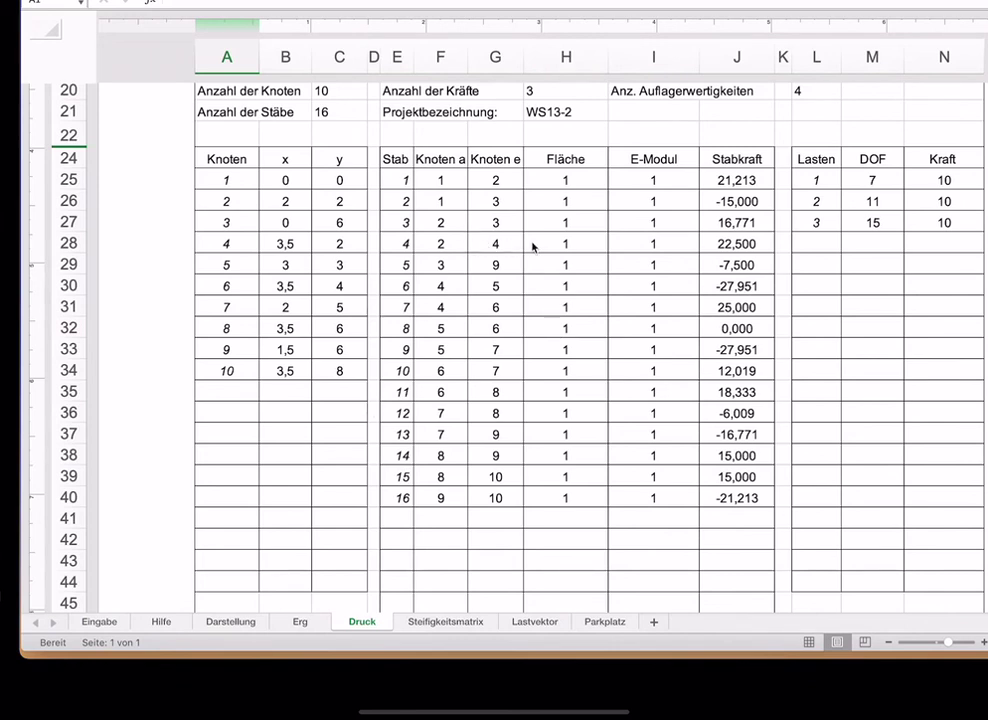
{"action": "left_click", "coordinate": [563, 246]}
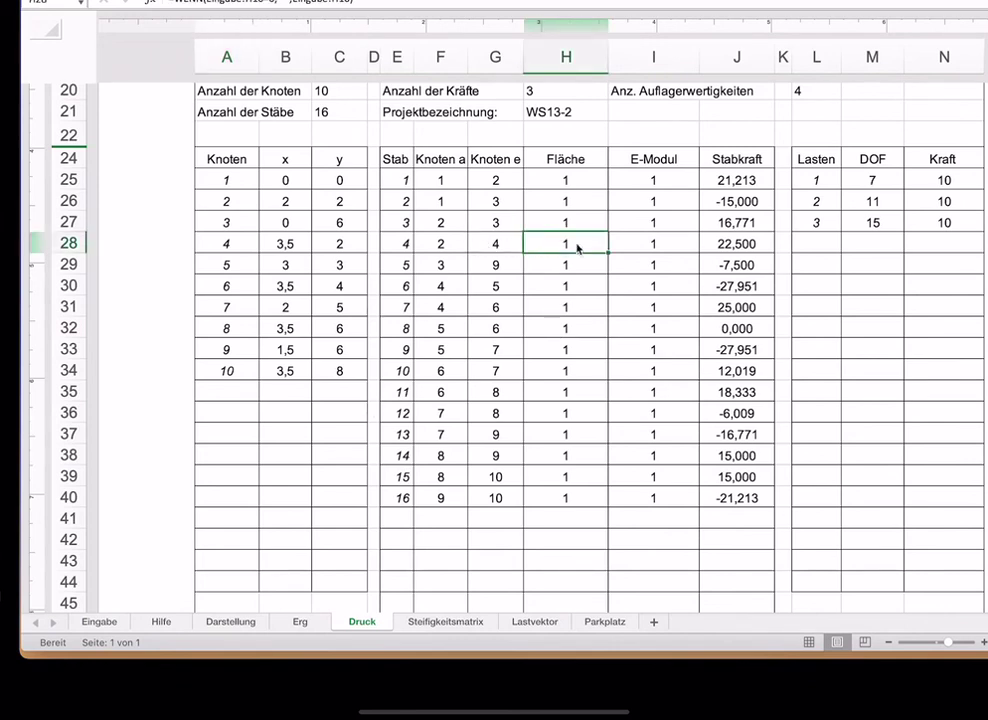
{"action": "left_click", "coordinate": [733, 246]}
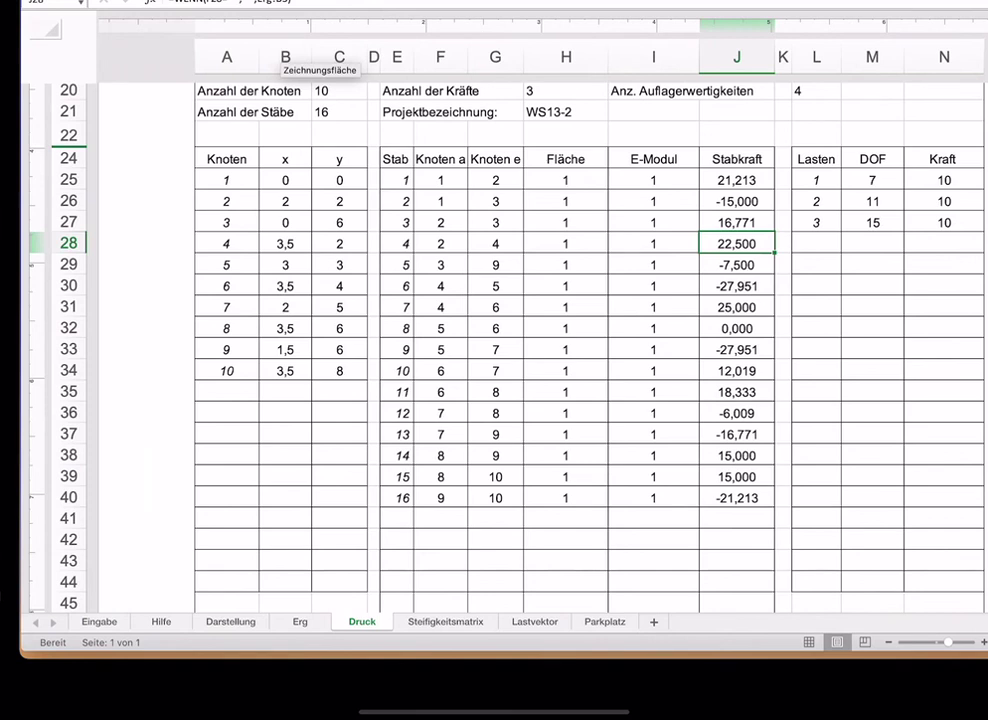
{"action": "left_click", "coordinate": [50, 0]}
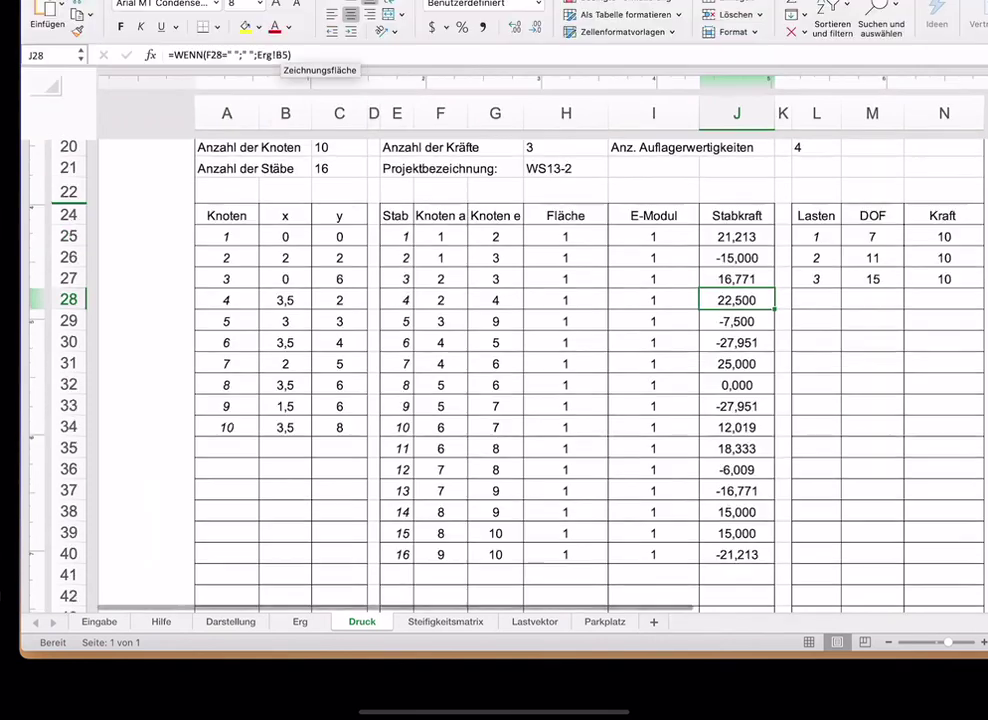
{"action": "left_click", "coordinate": [244, 27]}
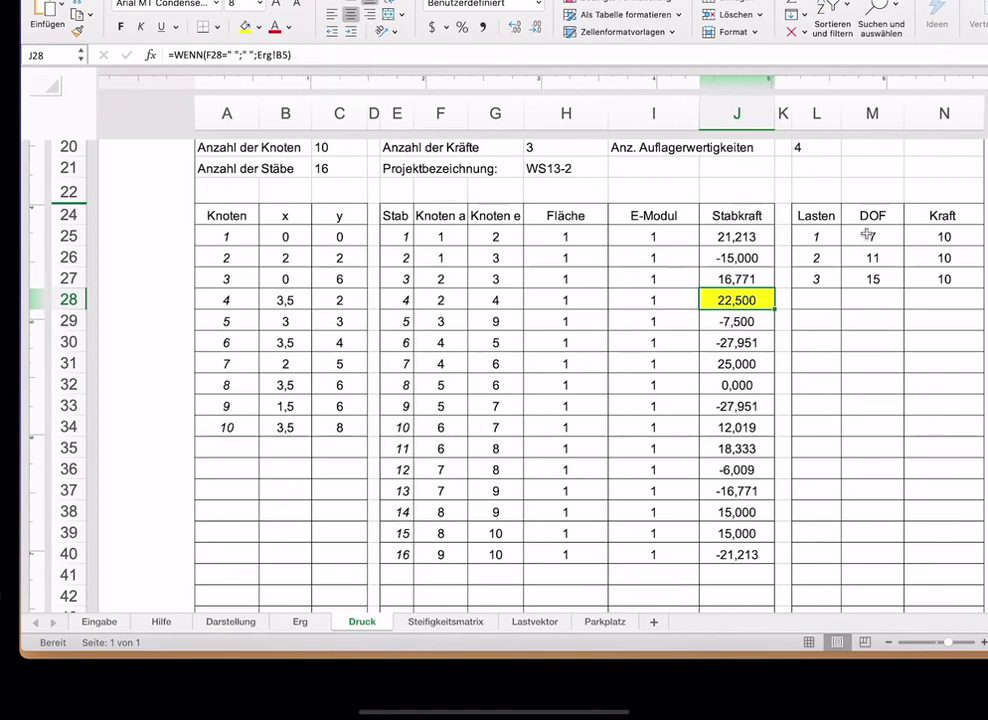
Set the Kraft of loads 1, 2 and 3 to -10 in cells M7 to M9 of the Eingabe sheet
{"action": "left_click", "coordinate": [101, 622]}
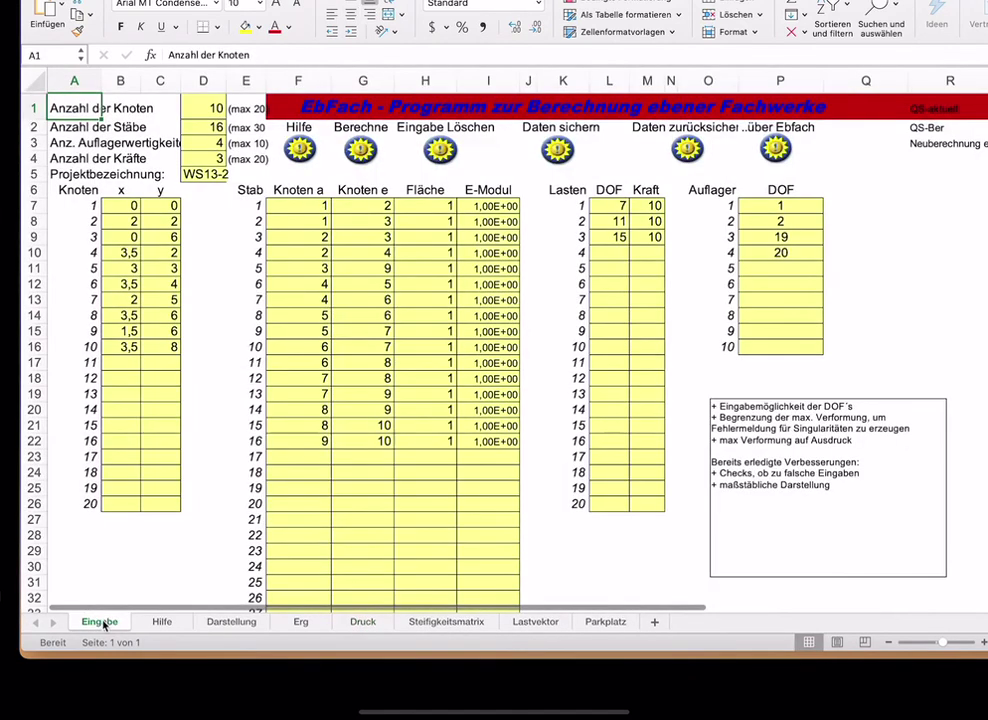
{"action": "left_click", "coordinate": [650, 207]}
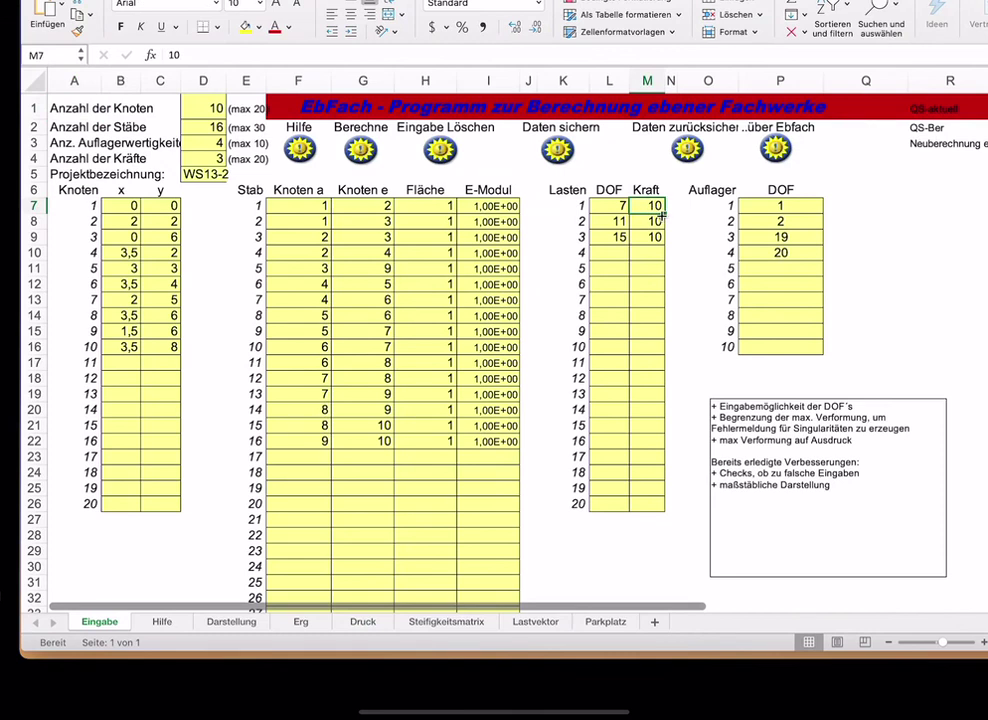
{"action": "type", "text": "-10"}
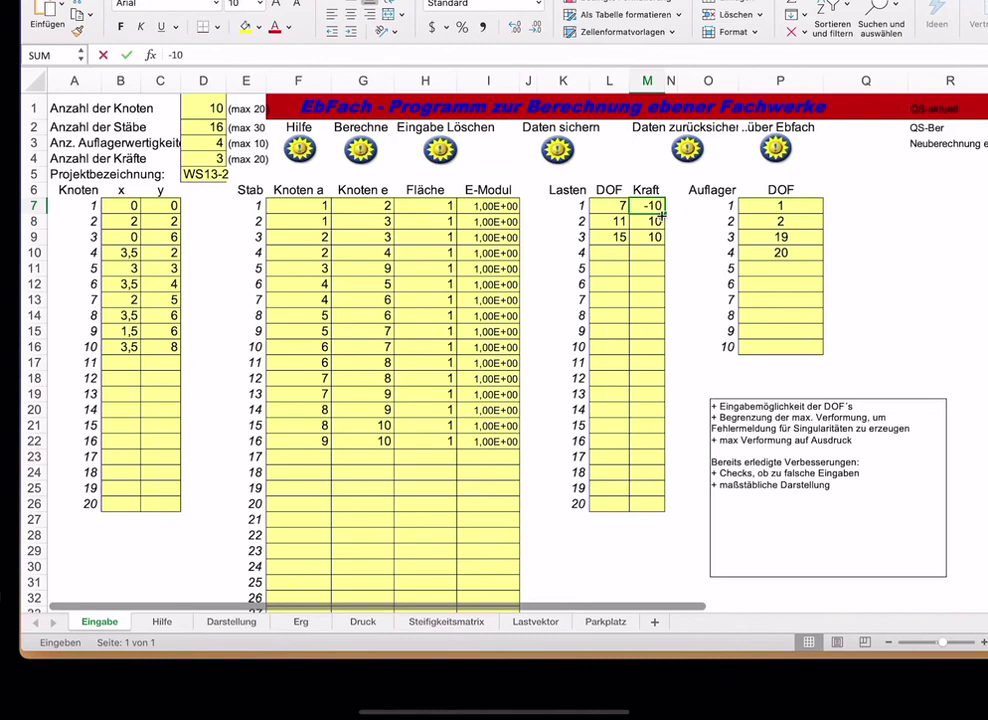
{"action": "key", "text": "Return"}
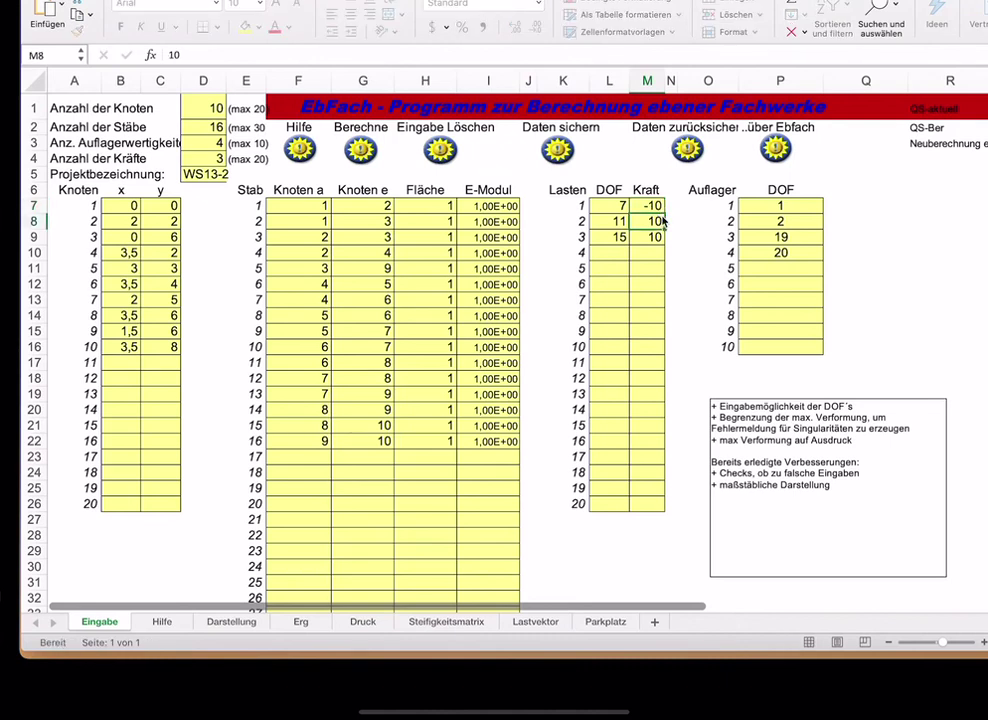
{"action": "type", "text": "-10"}
{"action": "key", "text": "Return"}
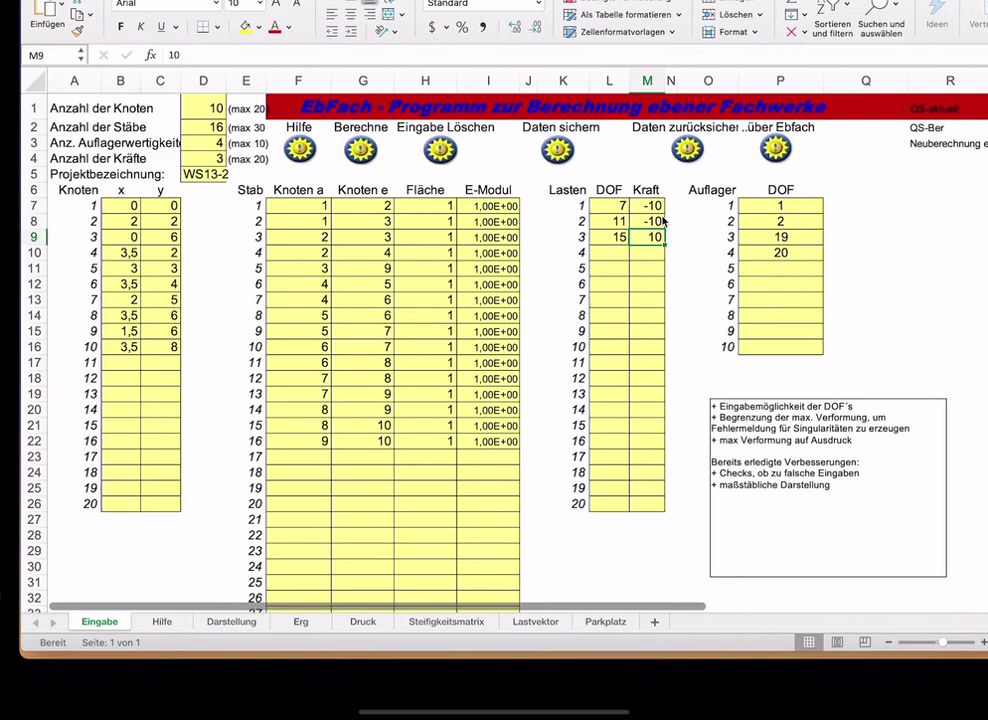
{"action": "type", "text": "-10"}
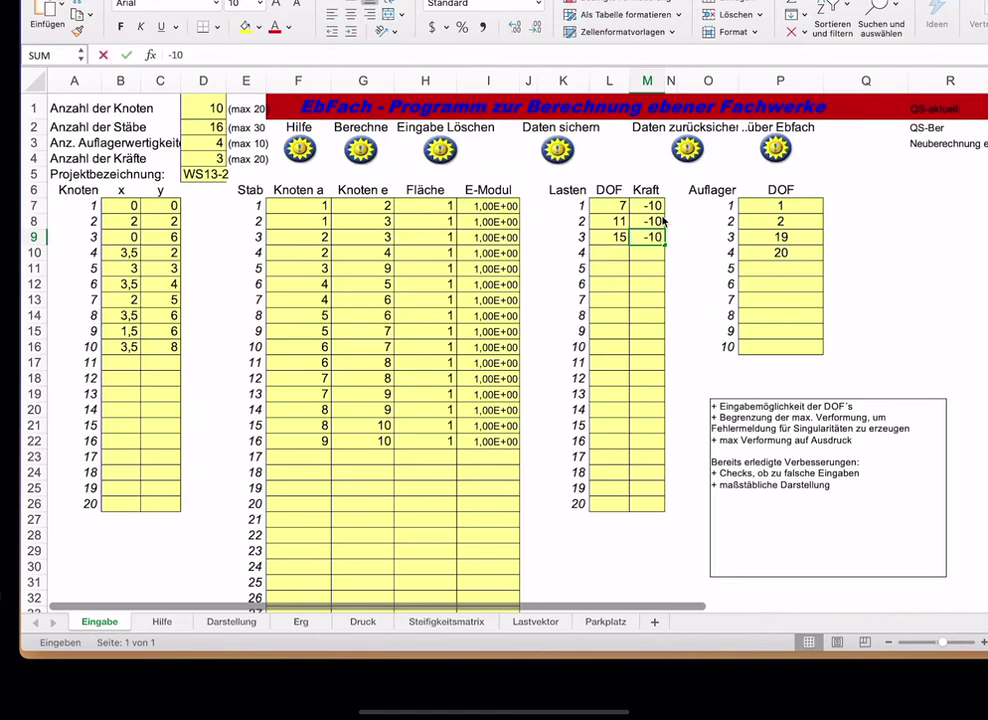
{"action": "key", "text": "Return"}
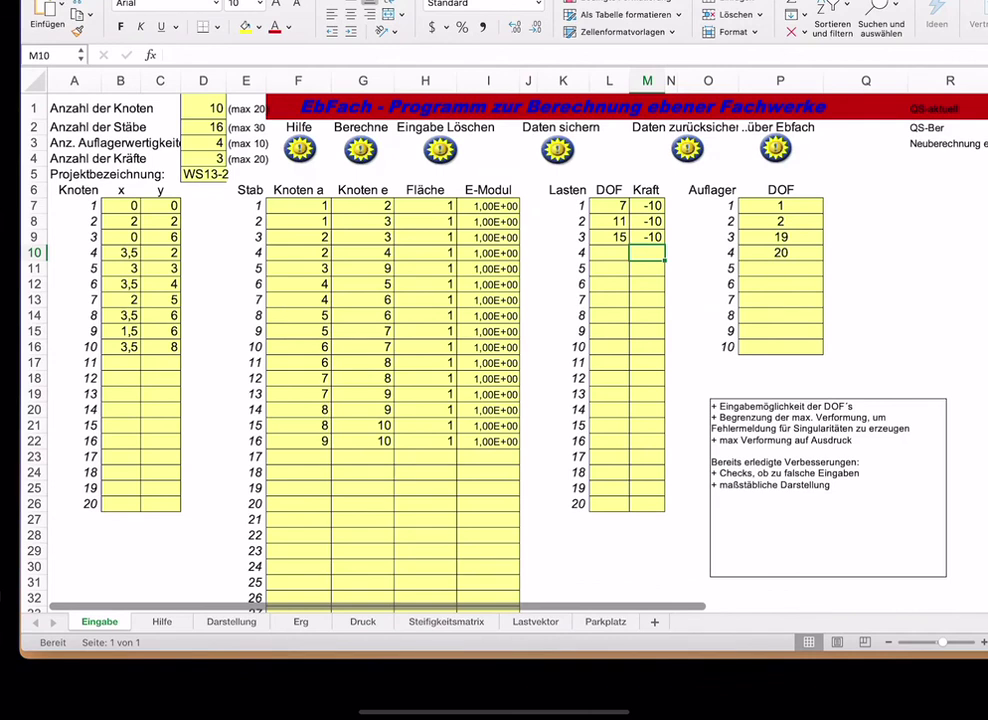
Save the workbook in the Excel 97-2004 (.xls) format and run the truss calculation with Berechne
{"action": "key", "text": "super+s"}
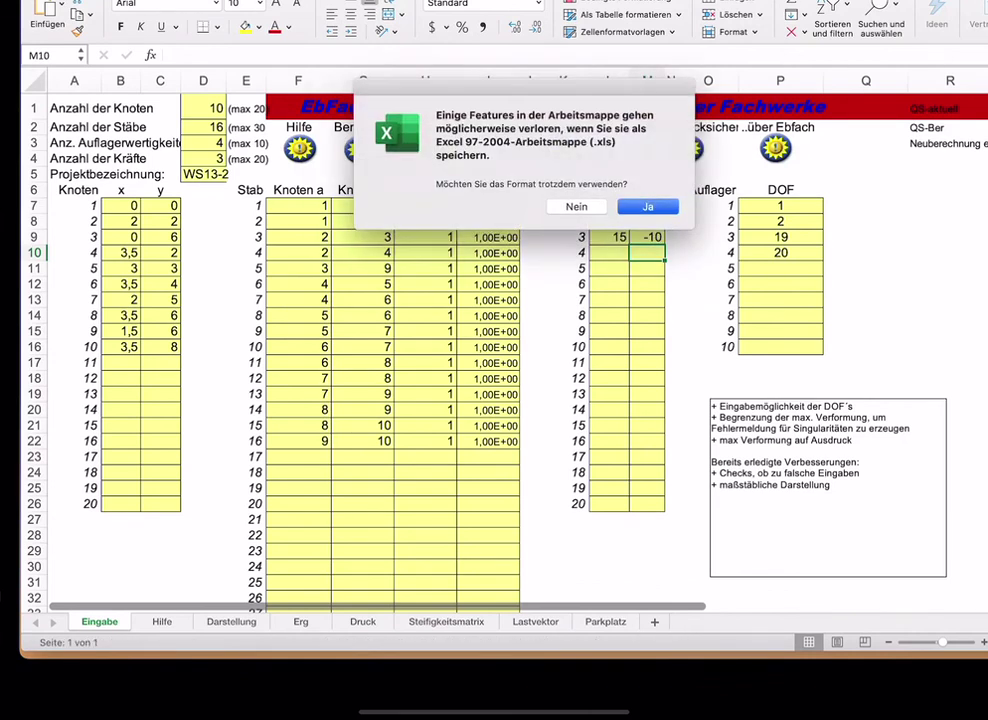
{"action": "left_click", "coordinate": [648, 207]}
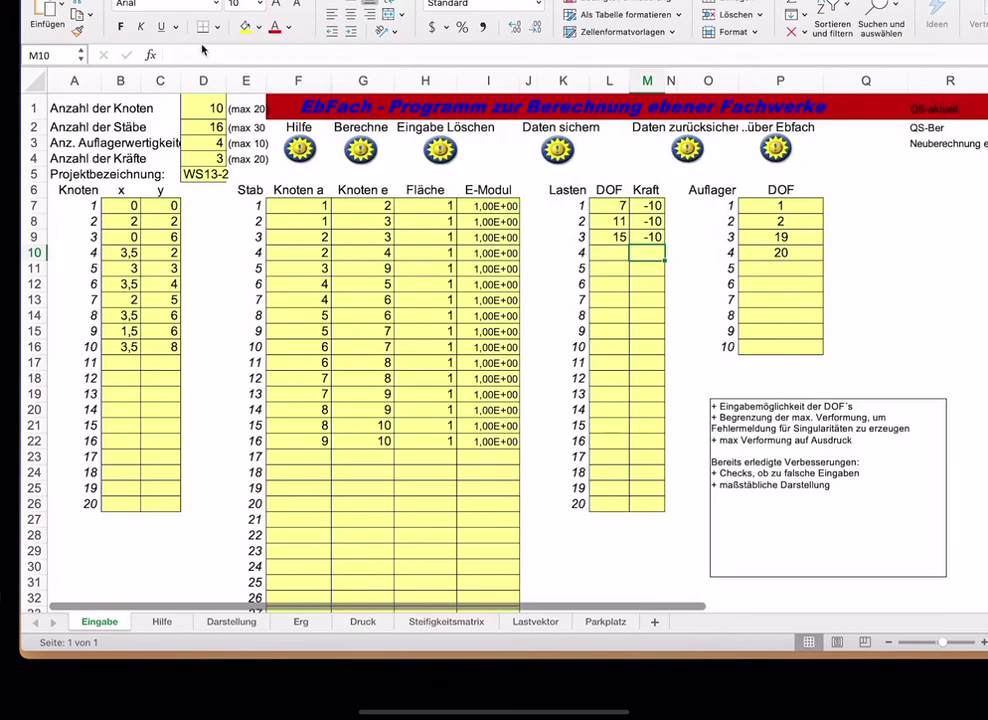
{"action": "left_click", "coordinate": [365, 155]}
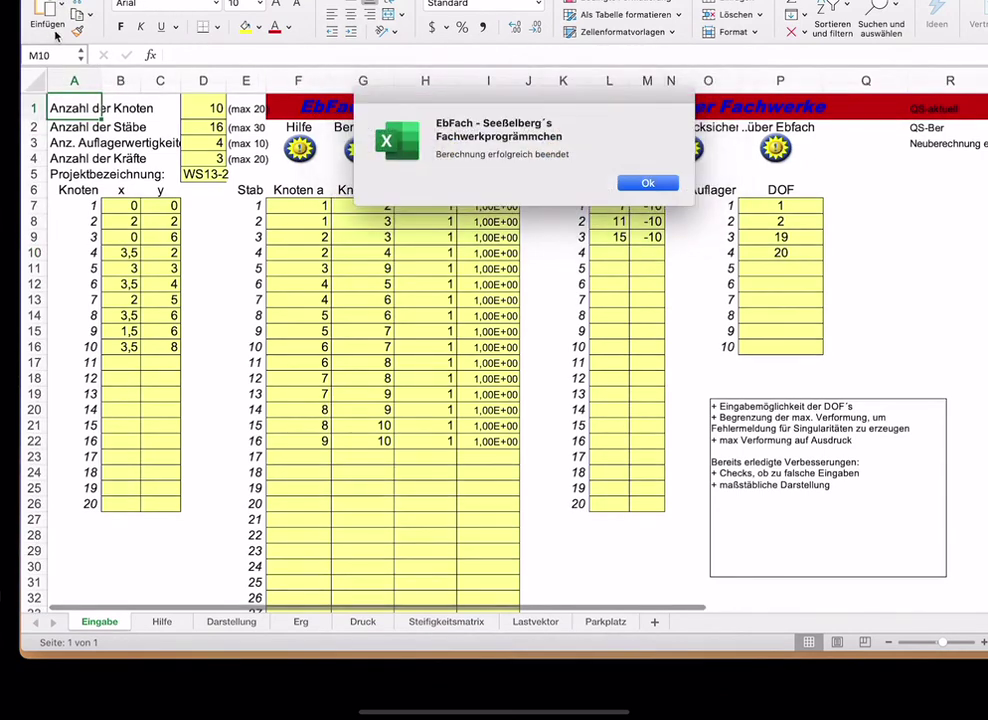
{"action": "left_click", "coordinate": [648, 183]}
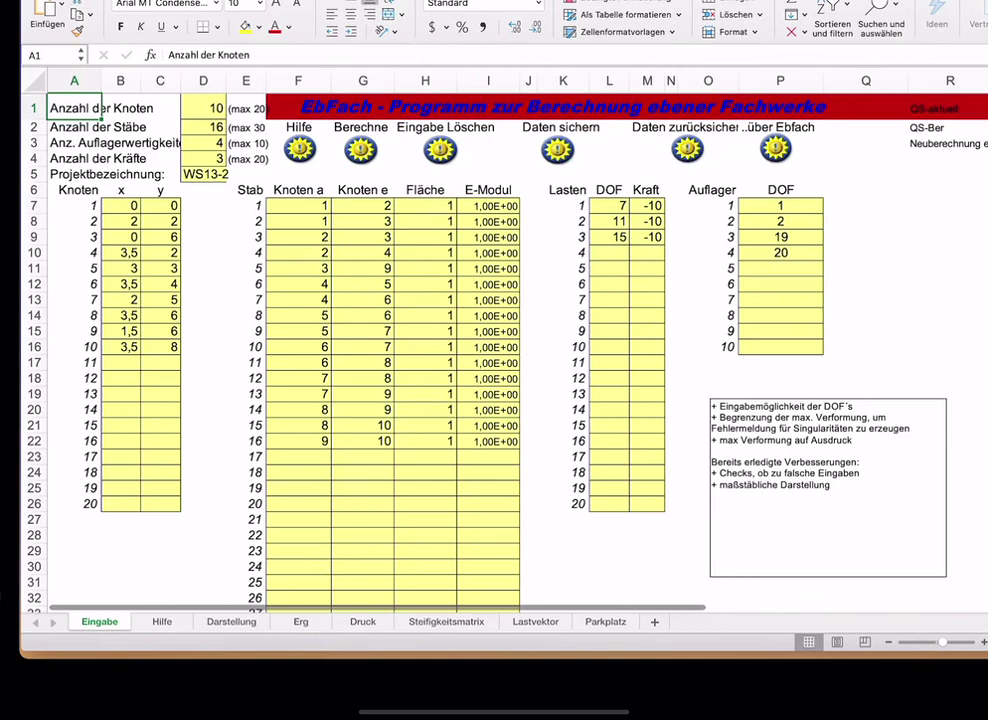
Highlight the Stabkraft of Stab 9 in cell J33 of the Druck sheet in yellow
{"action": "left_click", "coordinate": [62, 2]}
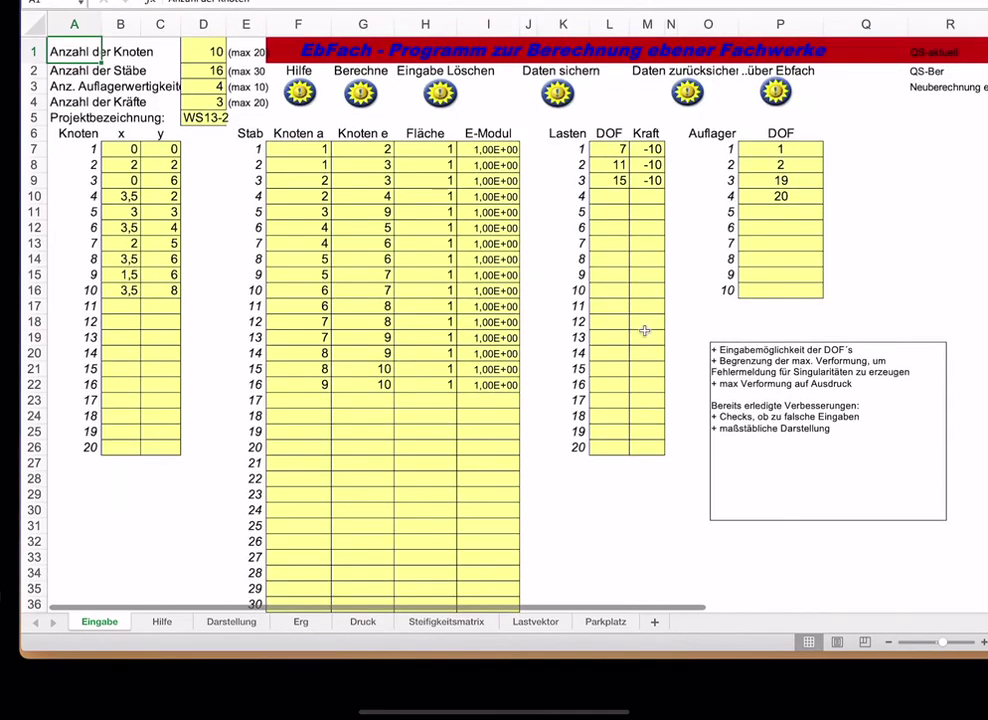
{"action": "left_click", "coordinate": [361, 622]}
{"action": "scroll", "coordinate": [538, 463], "scroll_direction": "down", "scroll_amount": 10}
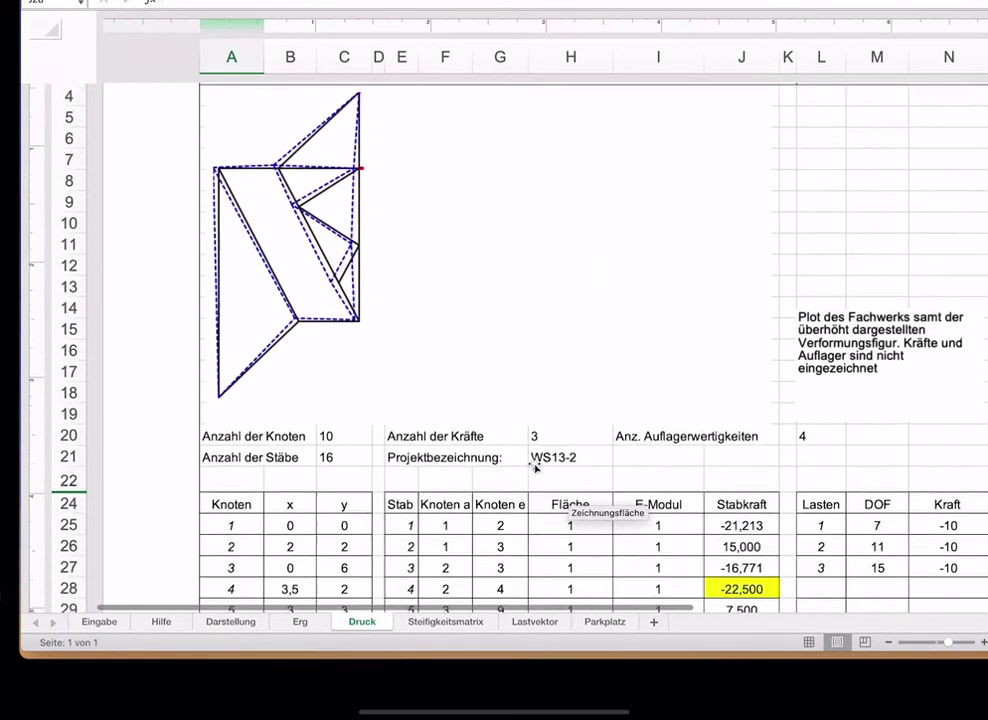
{"action": "scroll", "coordinate": [686, 412], "scroll_direction": "up", "scroll_amount": 1}
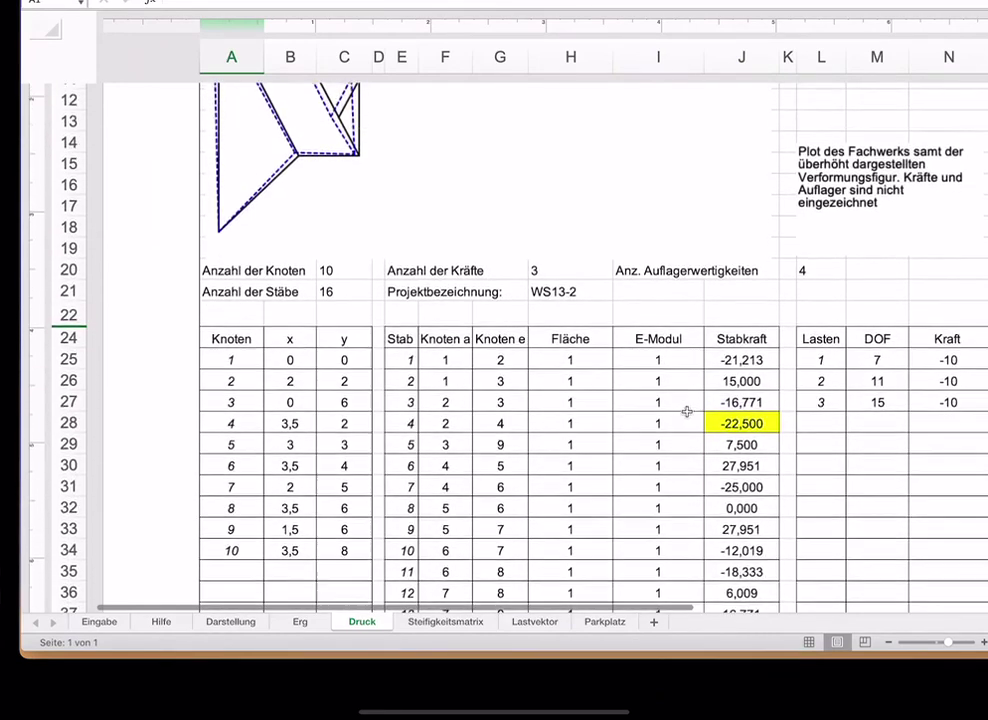
{"action": "scroll", "coordinate": [686, 412], "scroll_direction": "down", "scroll_amount": 2}
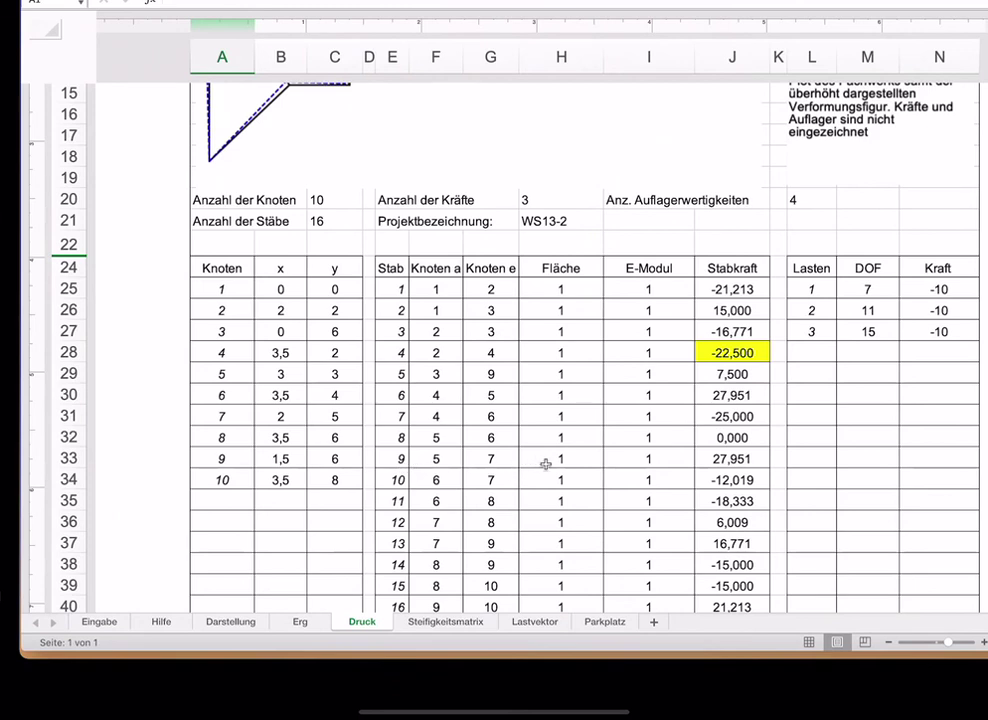
{"action": "left_click", "coordinate": [735, 460]}
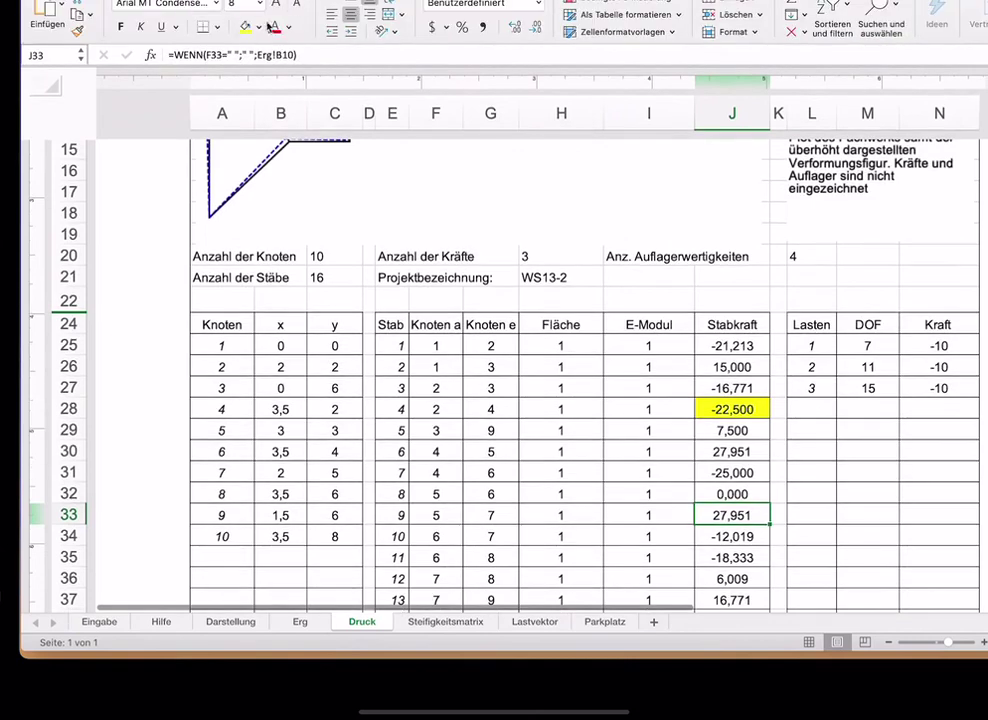
{"action": "left_click", "coordinate": [243, 27]}
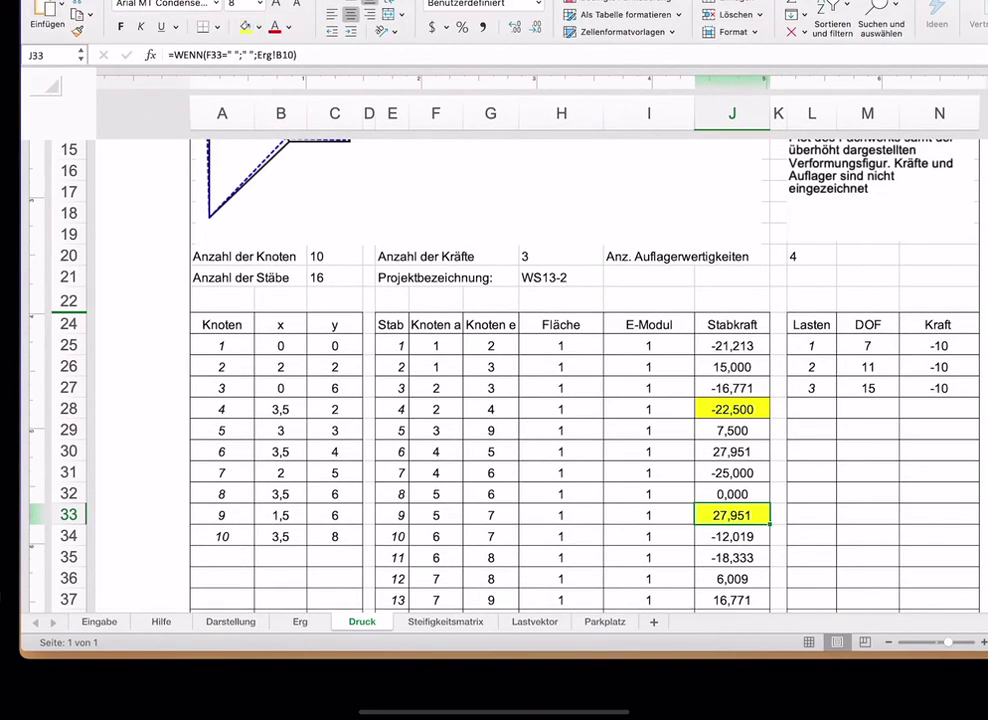
Examine the remaining bar forces, the Auflagerkraft table and the deformation plot on the Druck sheet
{"action": "scroll", "coordinate": [553, 222], "scroll_direction": "down", "scroll_amount": 10}
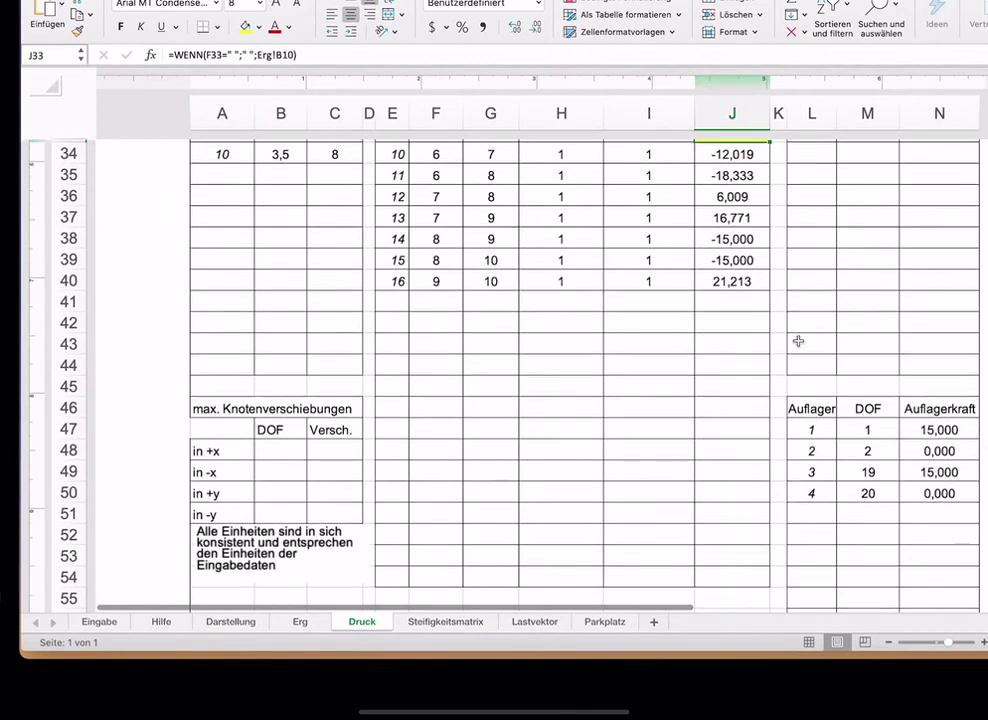
{"action": "scroll", "coordinate": [796, 338], "scroll_direction": "up", "scroll_amount": 15}
{"action": "scroll", "coordinate": [796, 338], "scroll_direction": "down", "scroll_amount": 3}
{"action": "scroll", "coordinate": [796, 338], "scroll_direction": "up", "scroll_amount": 3}
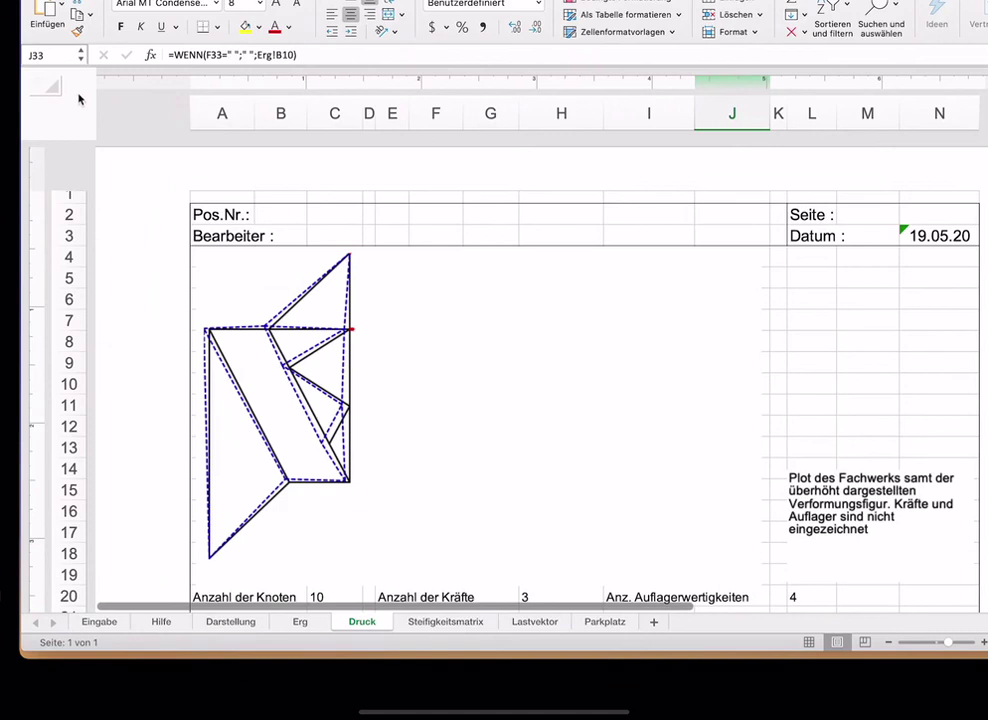
{"action": "scroll", "coordinate": [610, 236], "scroll_direction": "down", "scroll_amount": 1}
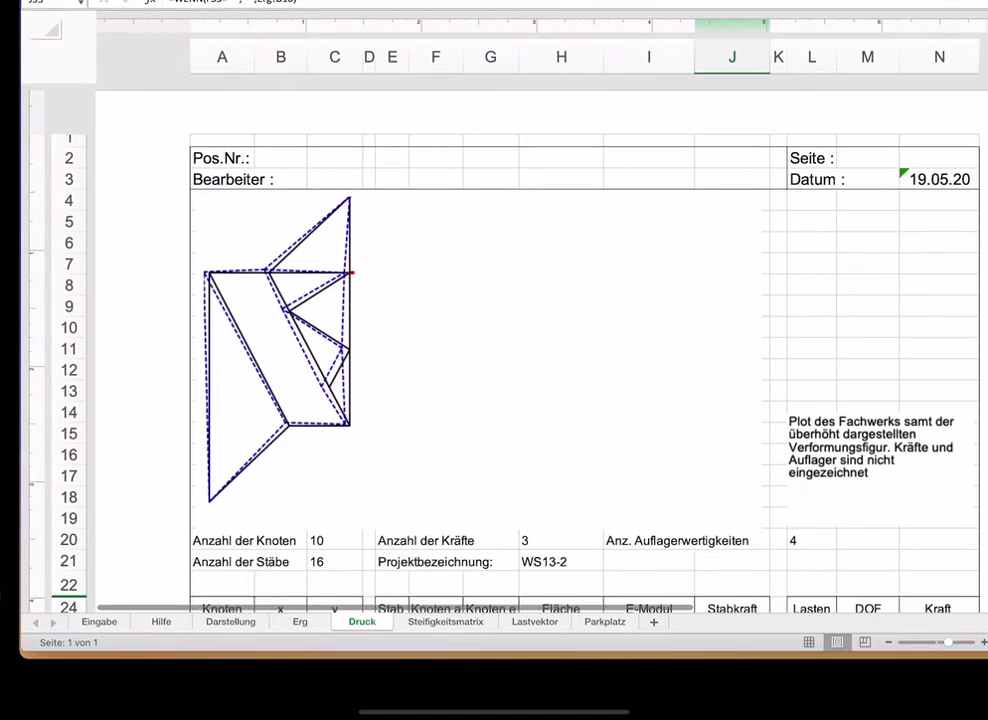
Enlarge the truss plot on the Druck sheet and compare its dashed deformed shape with the original geometry at the nodes and supports
{"action": "left_click_drag", "start_coordinate": [947, 650], "coordinate": [953, 648]}
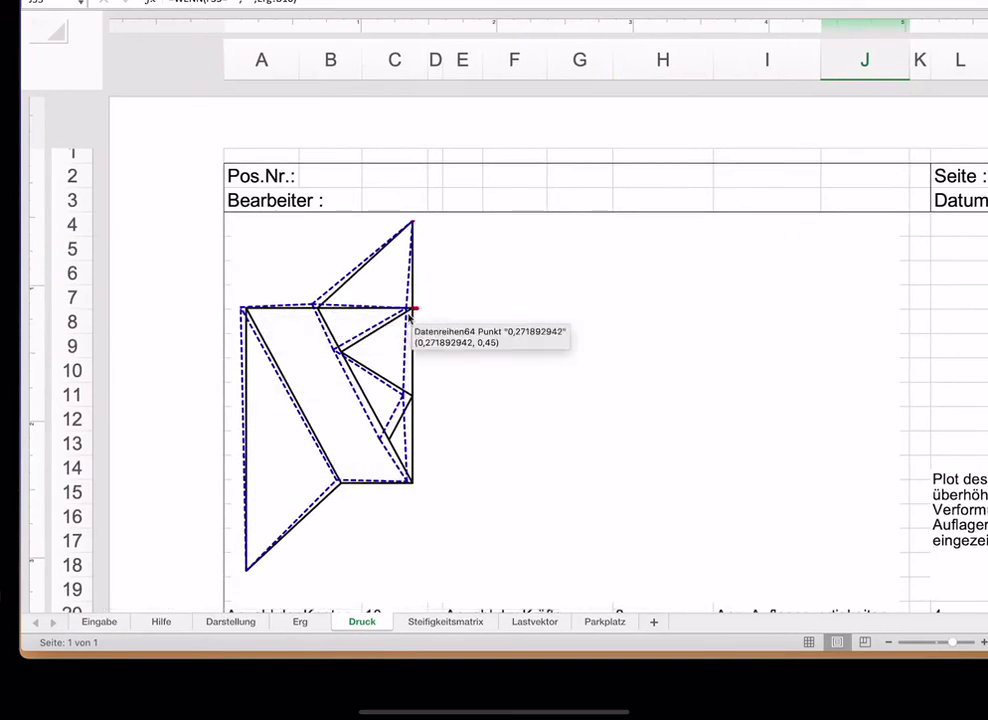
{"action": "mouse_move", "coordinate": [424, 323]}
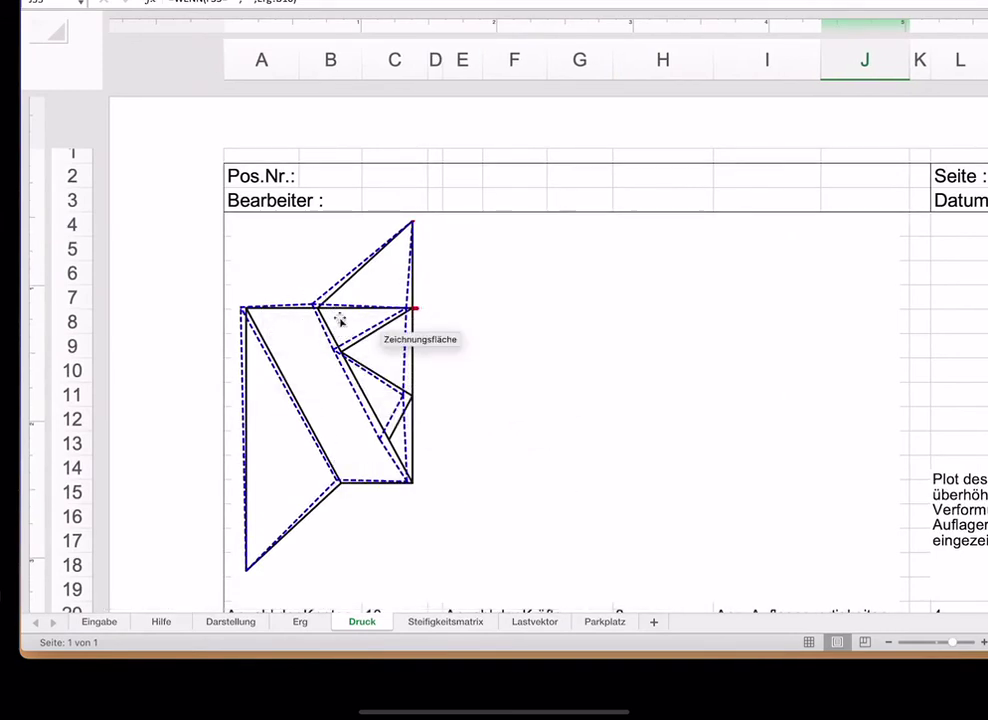
{"action": "mouse_move", "coordinate": [316, 322]}
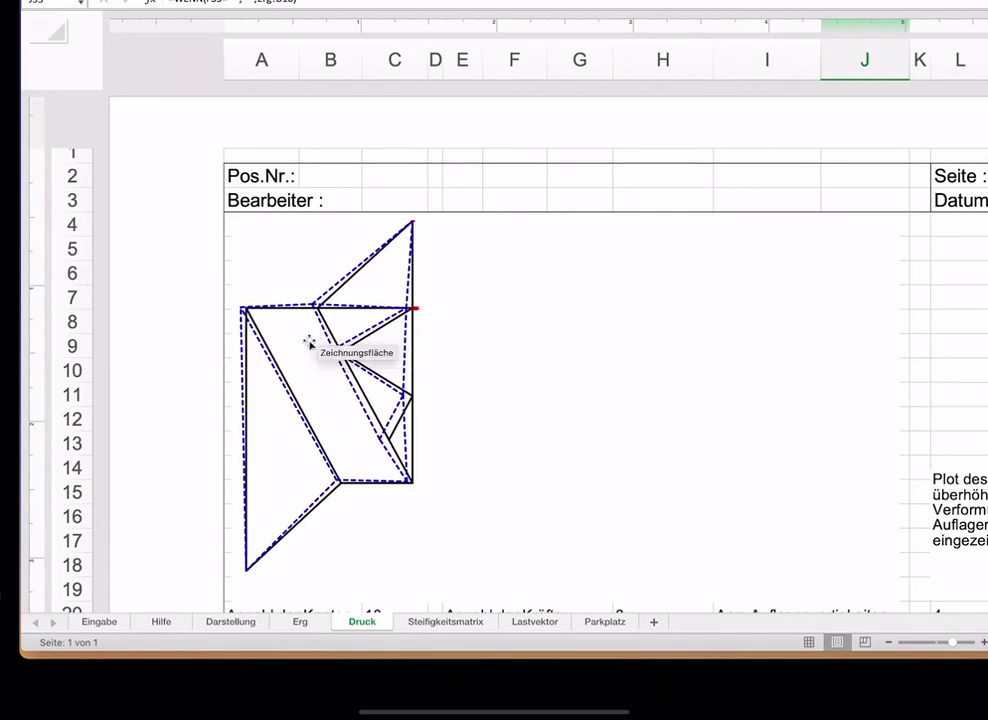
{"action": "mouse_move", "coordinate": [414, 224]}
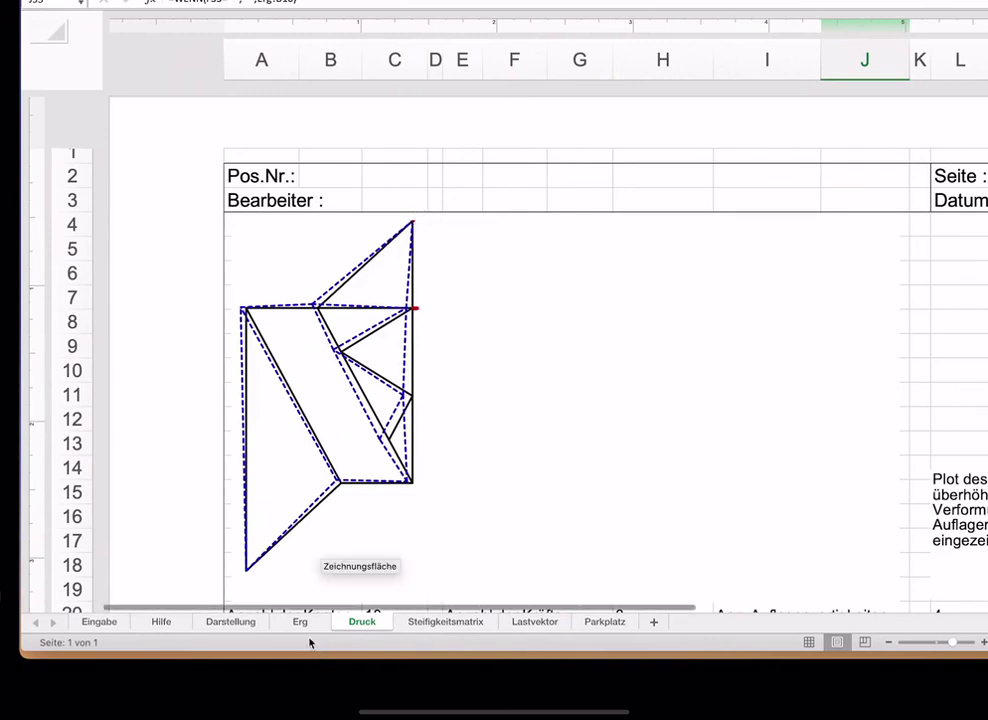
{"action": "mouse_move", "coordinate": [249, 570]}
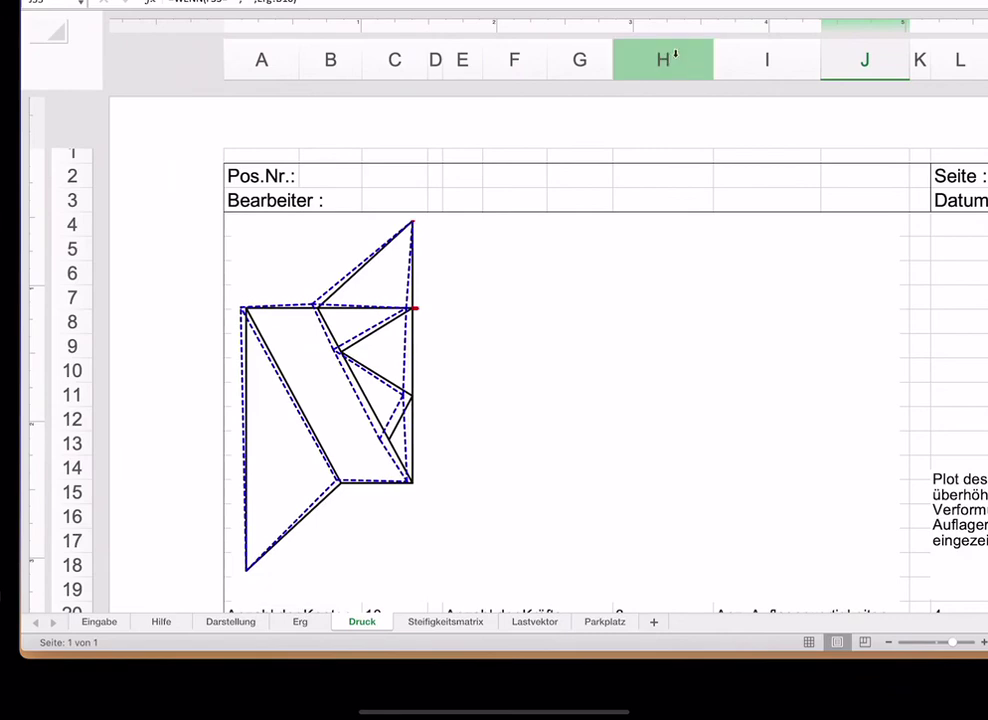
Switch from Excel back to the Baustatik I lecture notes and go to Beispiel 4-14 on Seite 82
{"action": "key", "text": "super+h"}
{"action": "key", "text": "super+Tab"}
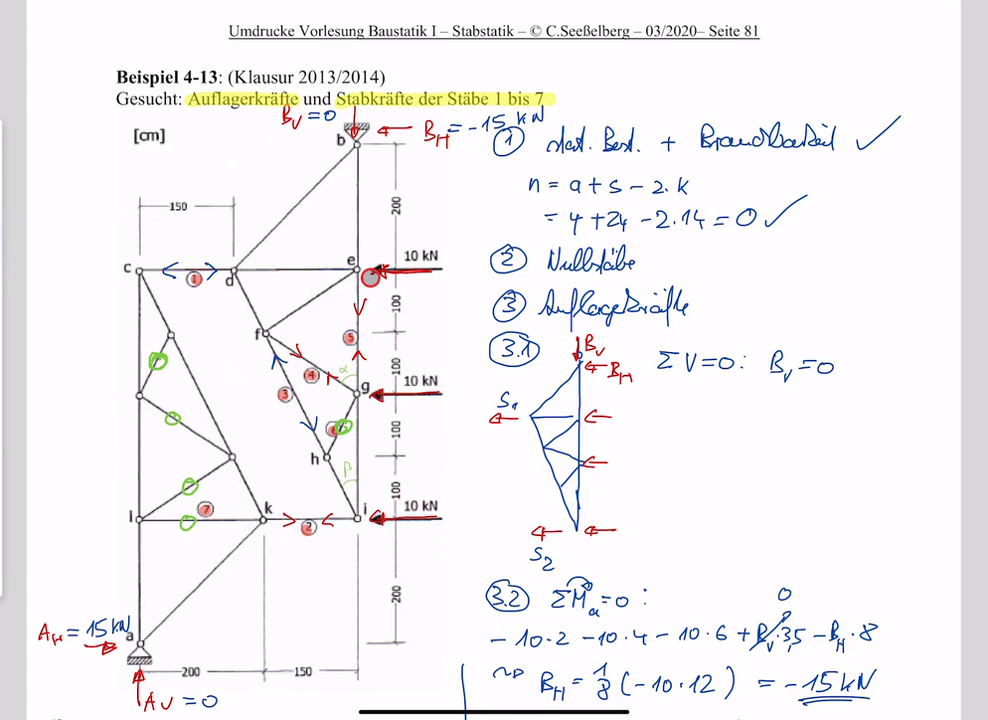
{"action": "scroll", "coordinate": [371, 278], "scroll_direction": "right", "scroll_amount": 3}
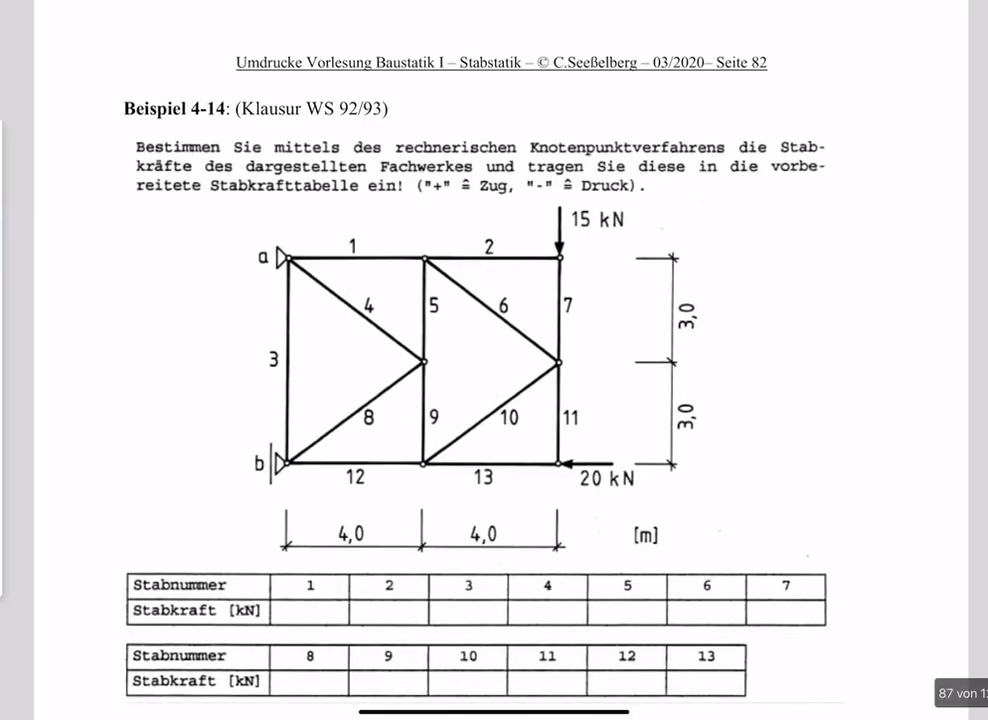
{"action": "key", "text": "Right"}
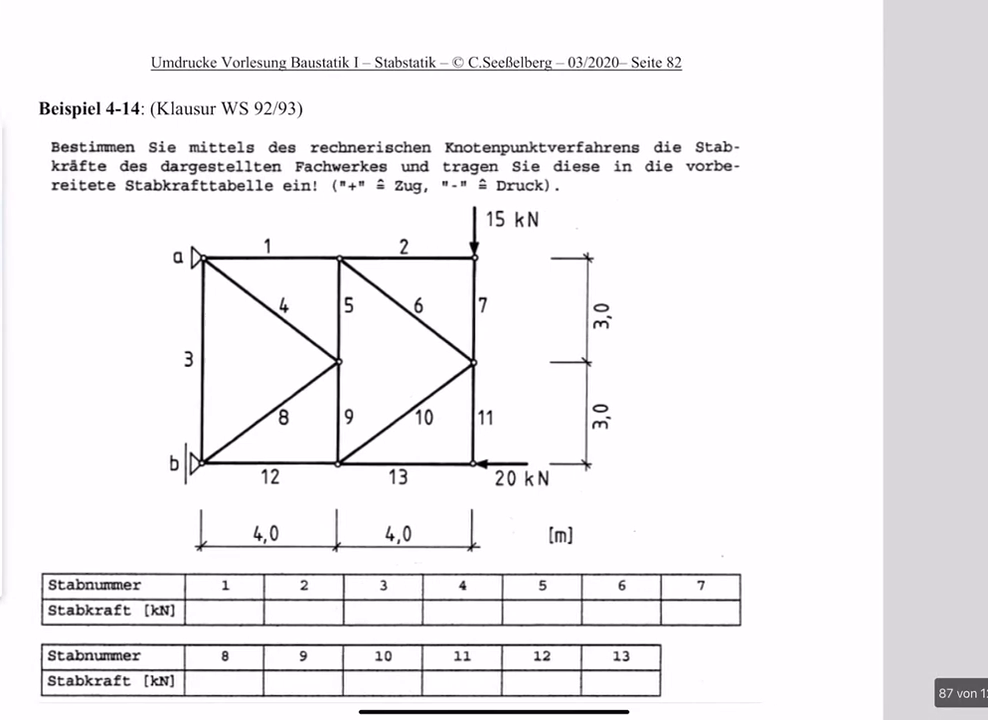